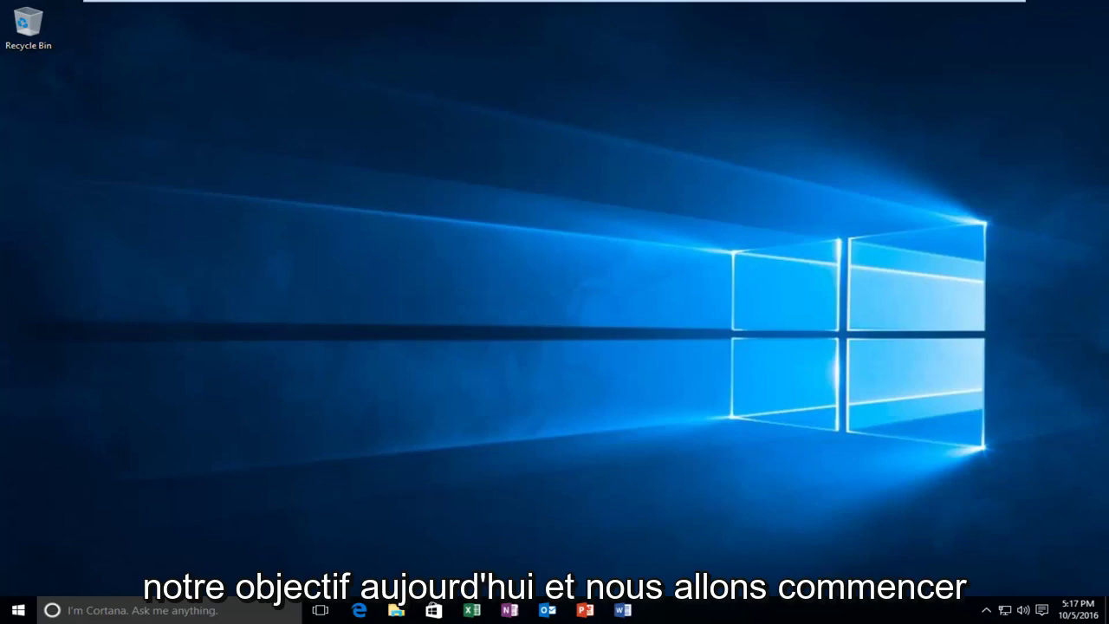
- Search the Start menu for 'control panel'
left_click(18, 610)
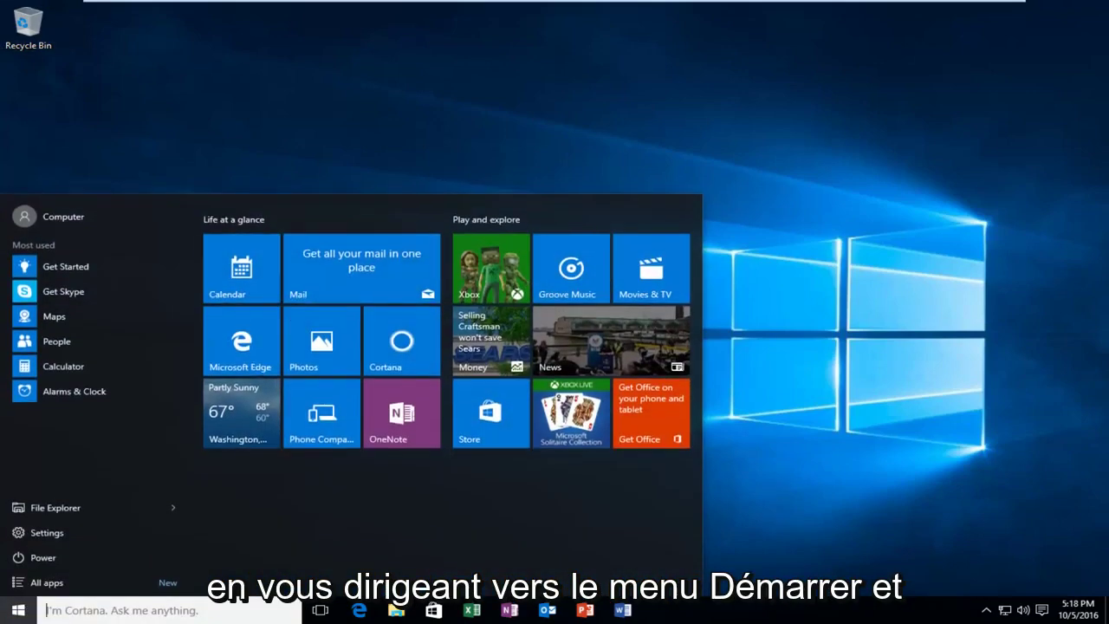
type("co")
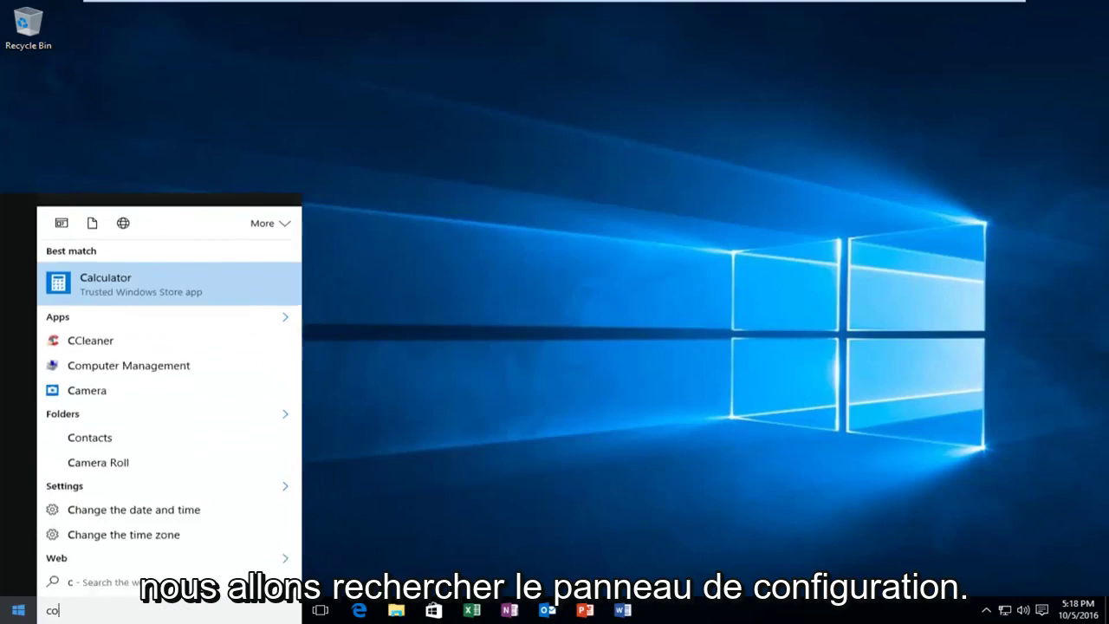
type("ntrol panel")
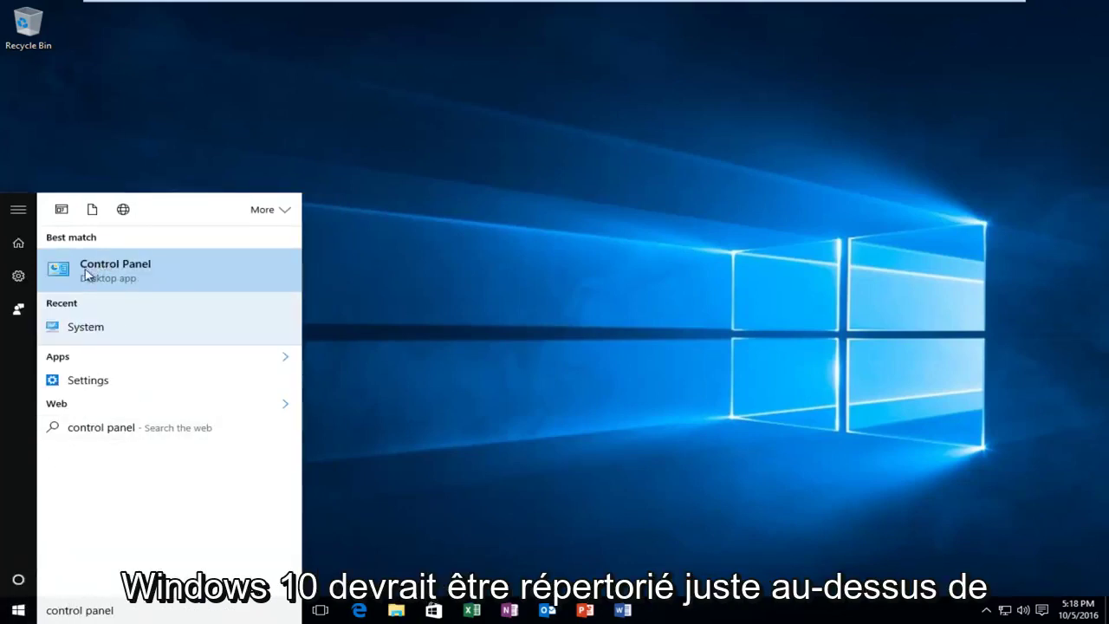
- Open Control Panel in Category view and go to Network and Internet's Network and Sharing Center
left_click(134, 269)
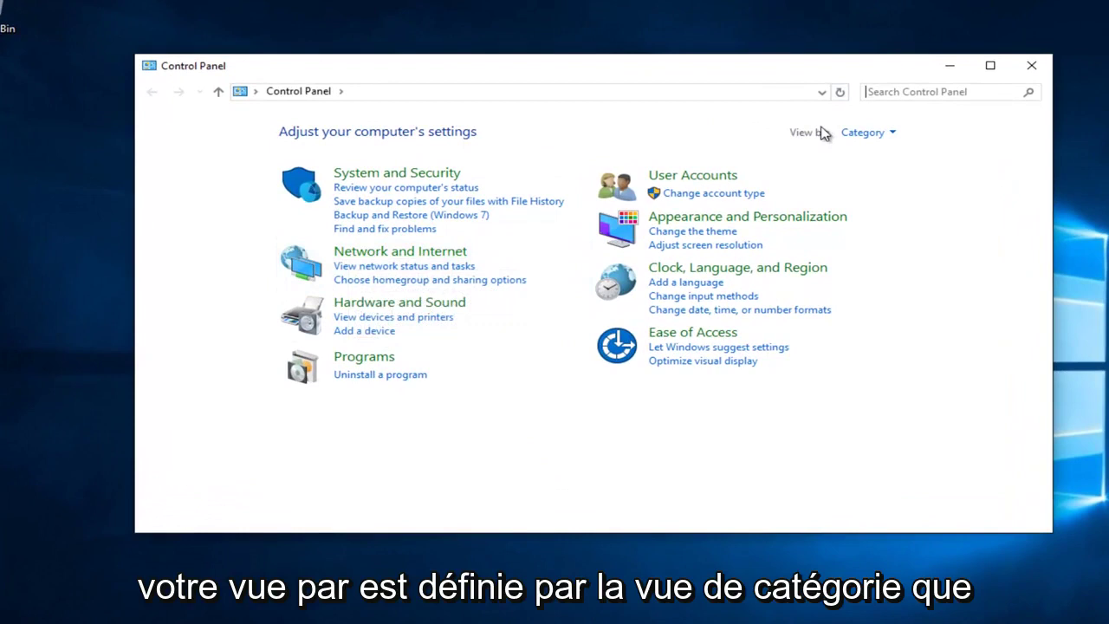
left_click(886, 134)
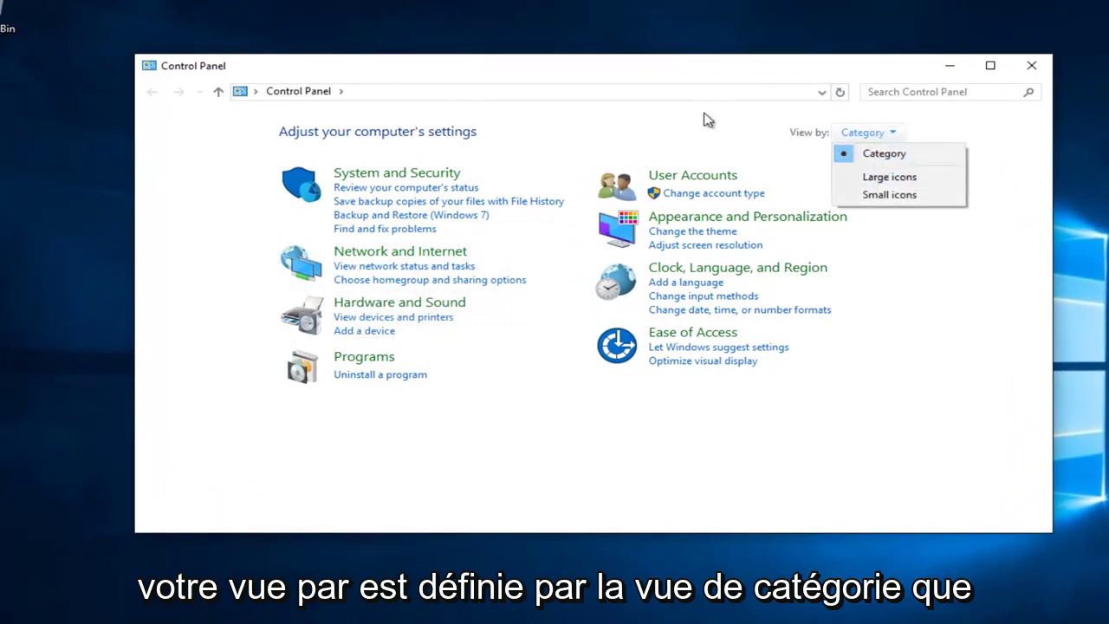
left_click(403, 257)
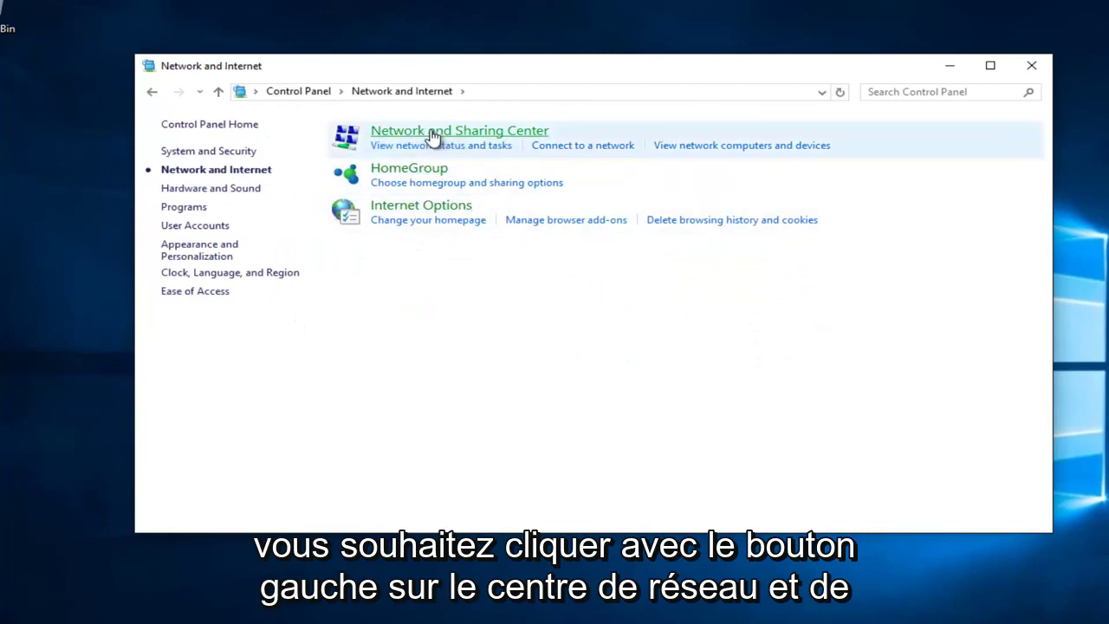
left_click(473, 136)
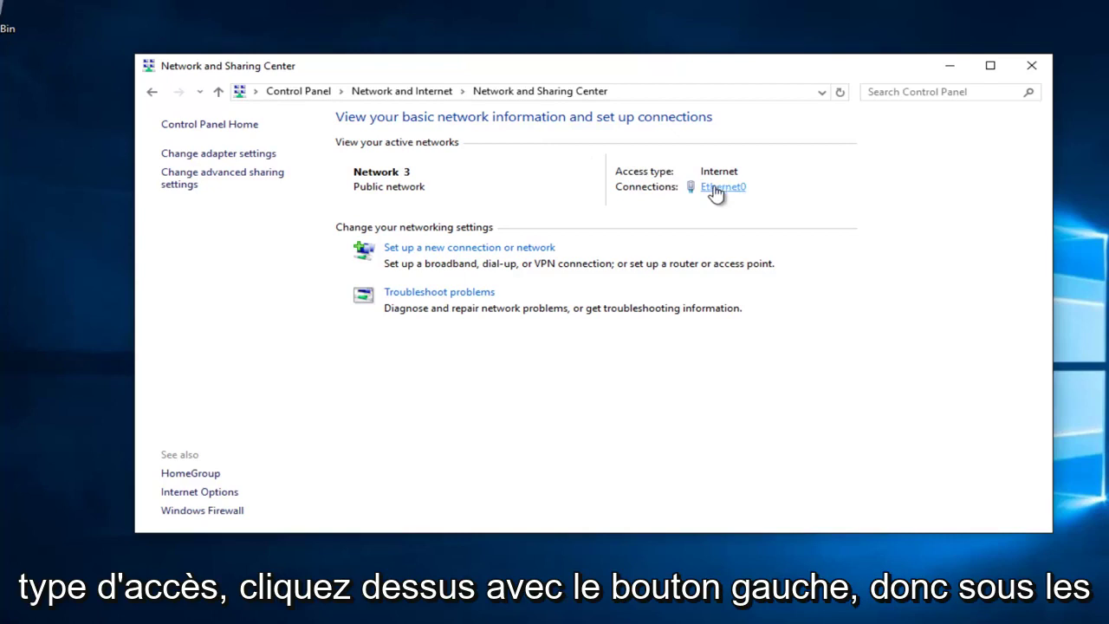
- Open the Internet Protocol Version 4 (TCP/IPv4) properties of the Ethernet0 connection
left_click(717, 187)
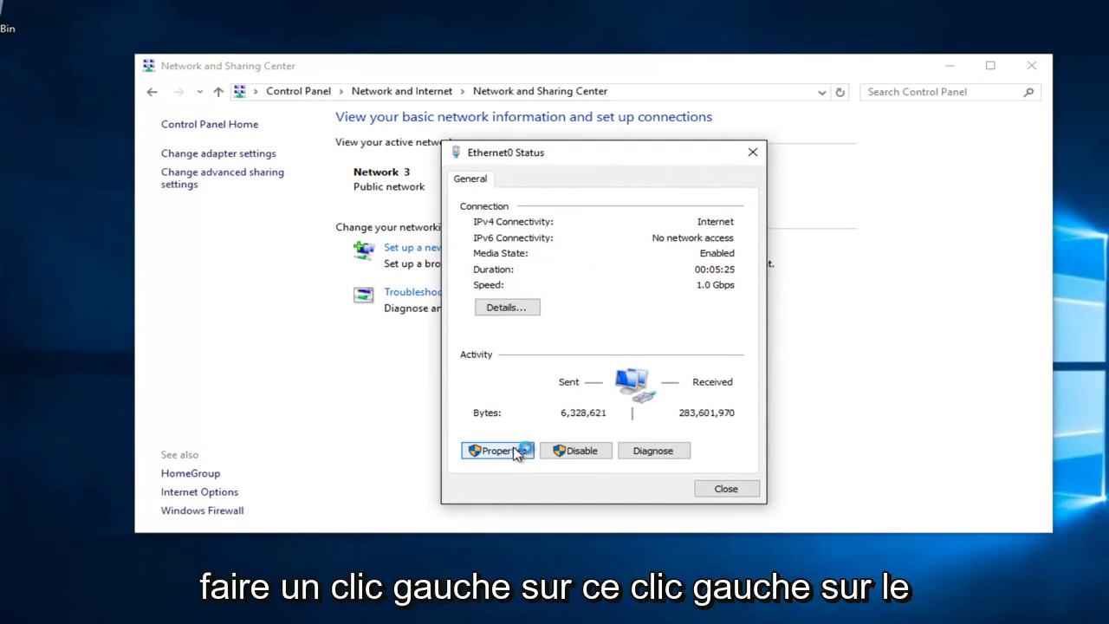
left_click(501, 454)
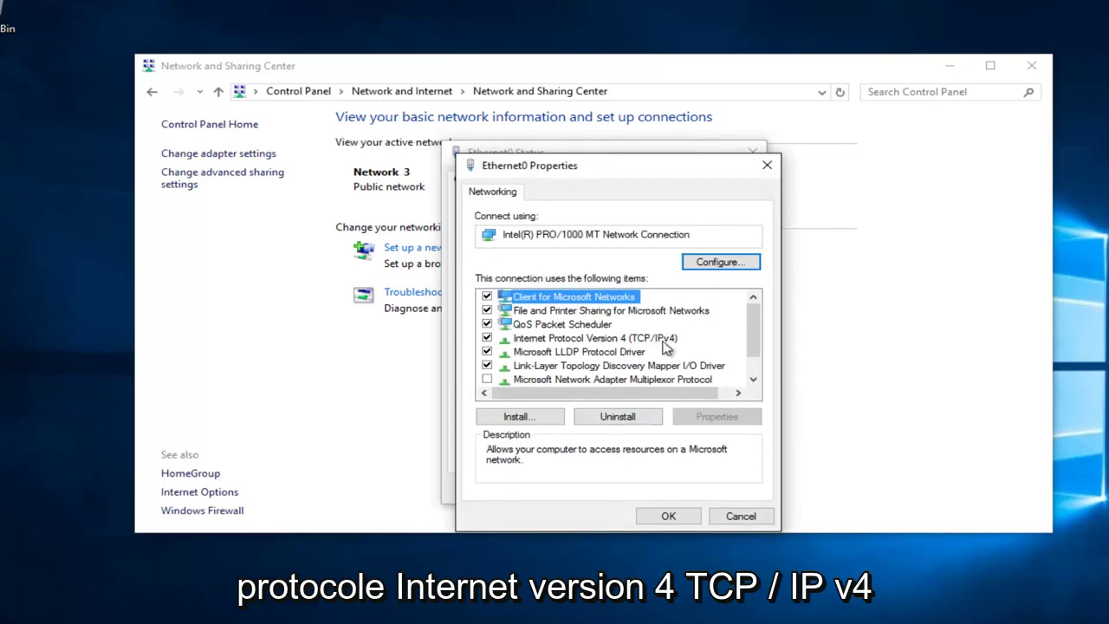
left_click(595, 341)
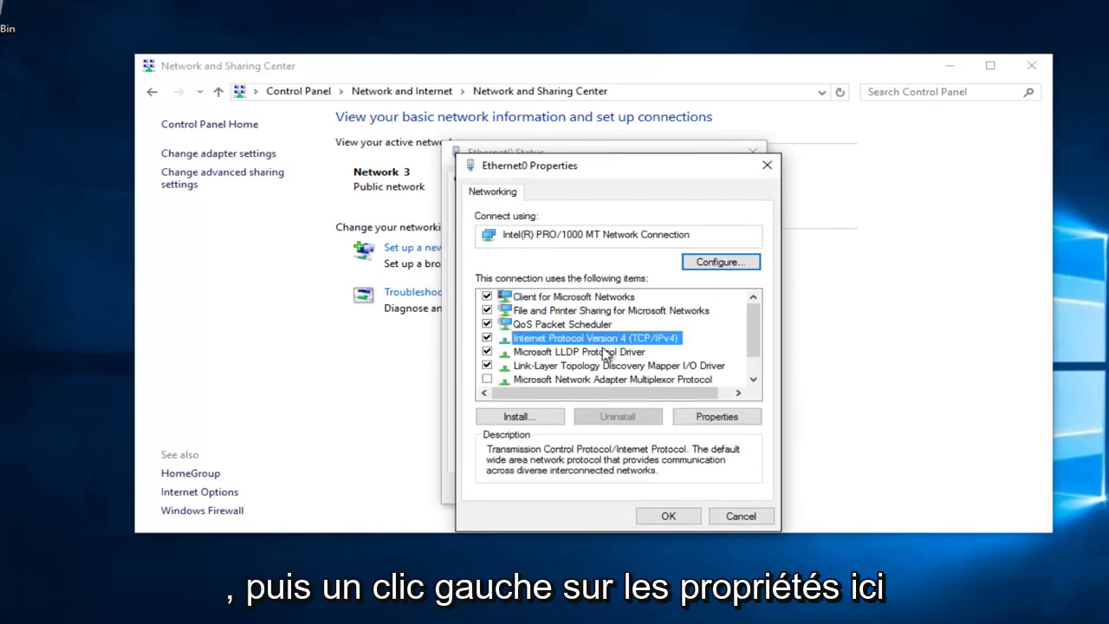
left_click(706, 419)
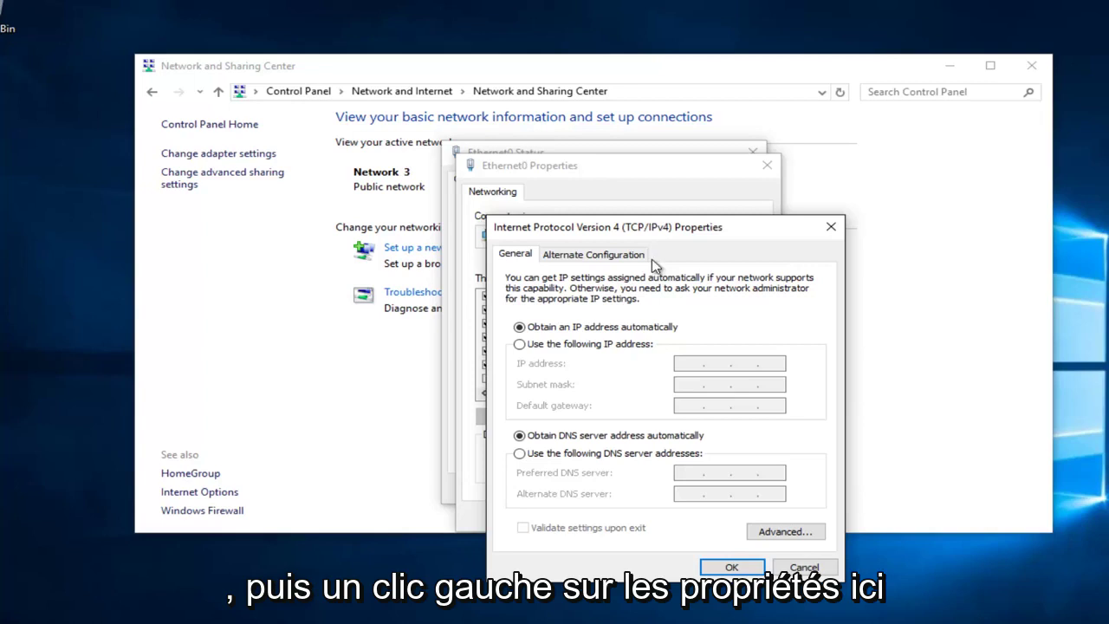
- Set Ethernet0's DNS servers manually to preferred 8.8.8.8 and alternate 8.8.4.4
left_click_drag(656, 234, 630, 172)
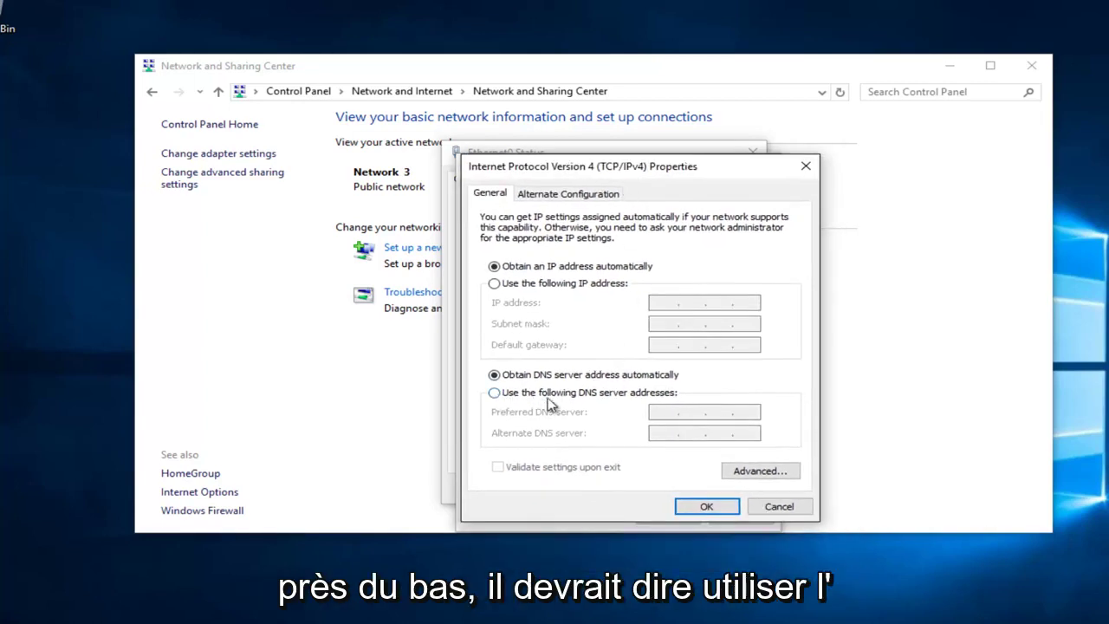
left_click(496, 395)
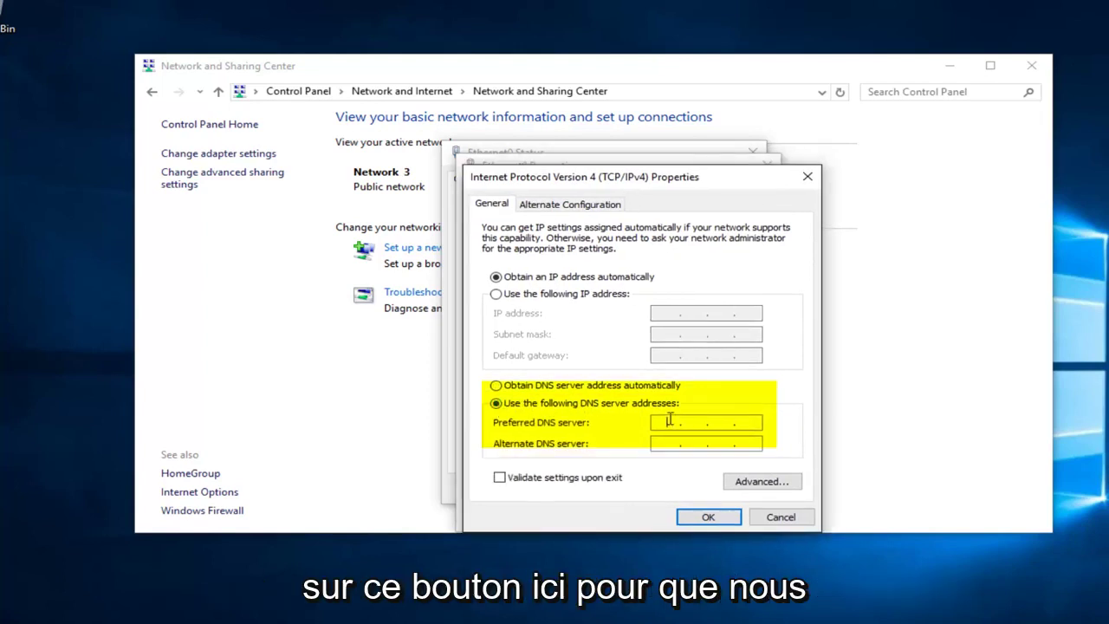
type("8.8")
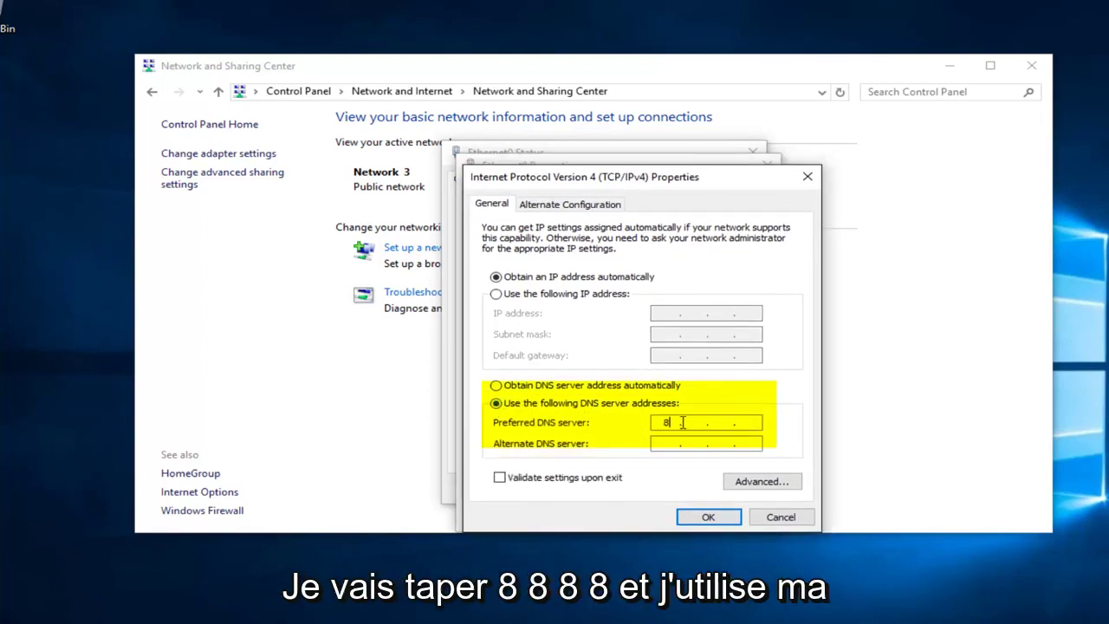
type(".8.8")
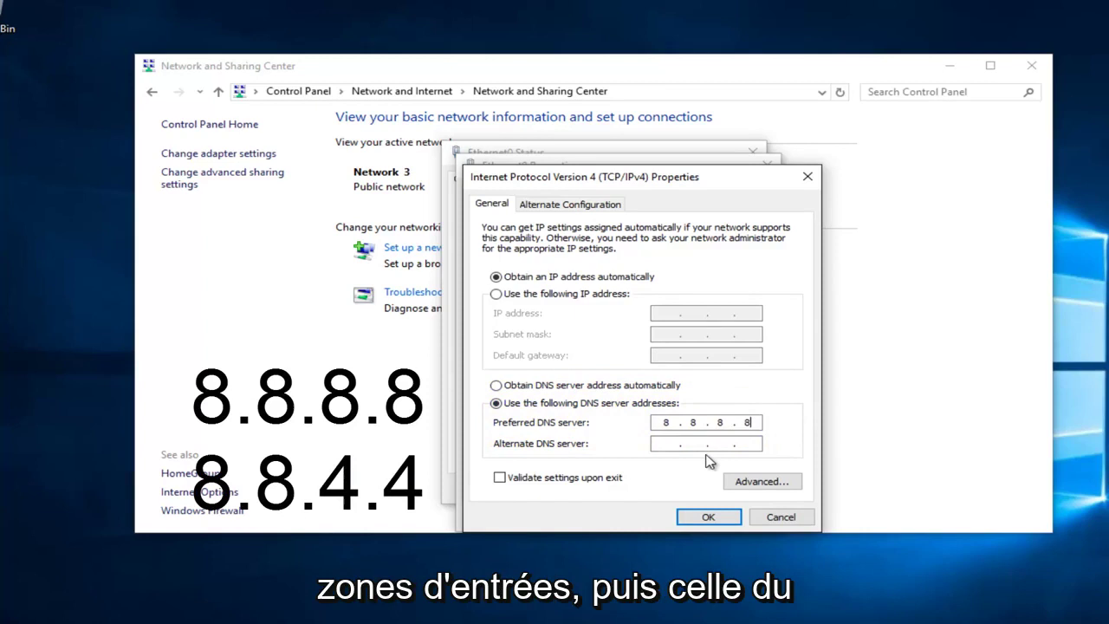
left_click(663, 444)
type("8.8.")
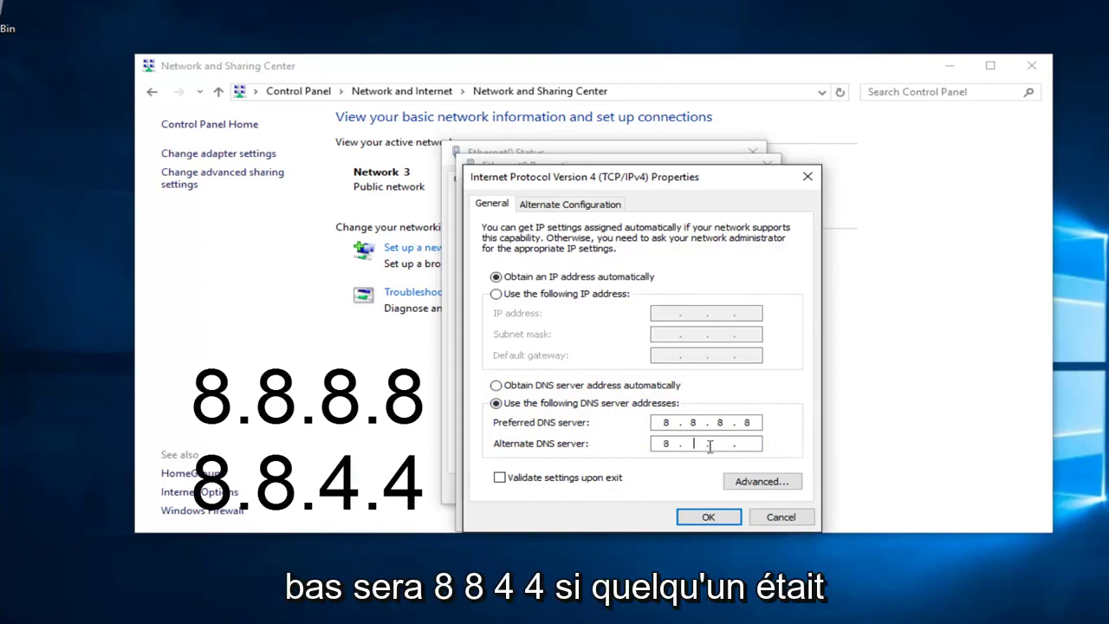
type("4.4")
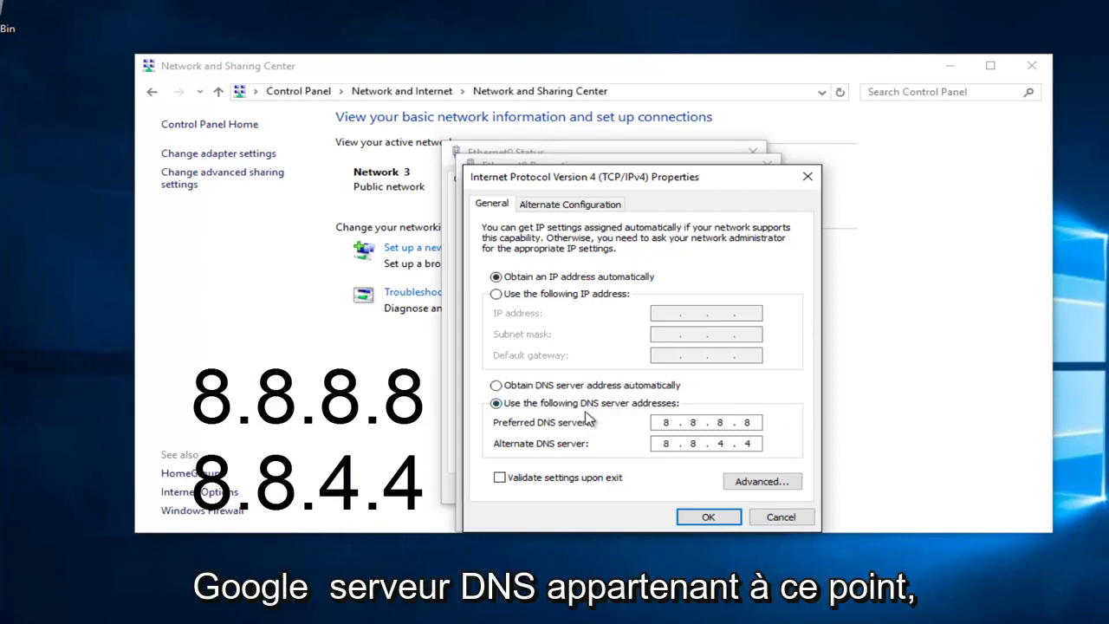
- Save the DNS settings and close Ethernet0 Properties, Ethernet0 Status and the Network and Sharing Center
left_click(692, 520)
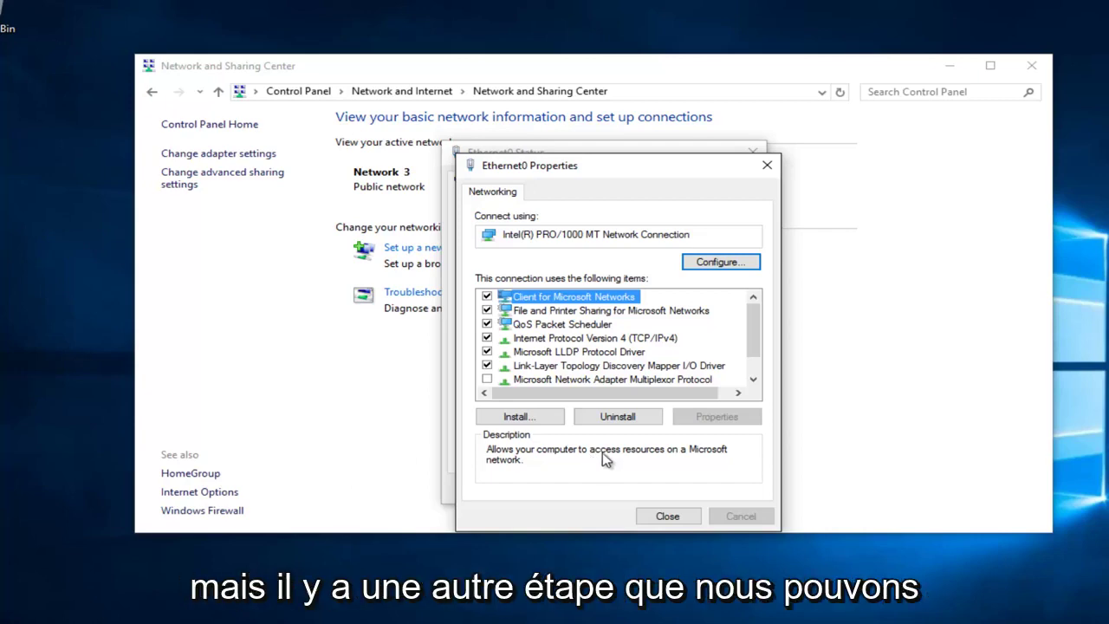
left_click(765, 167)
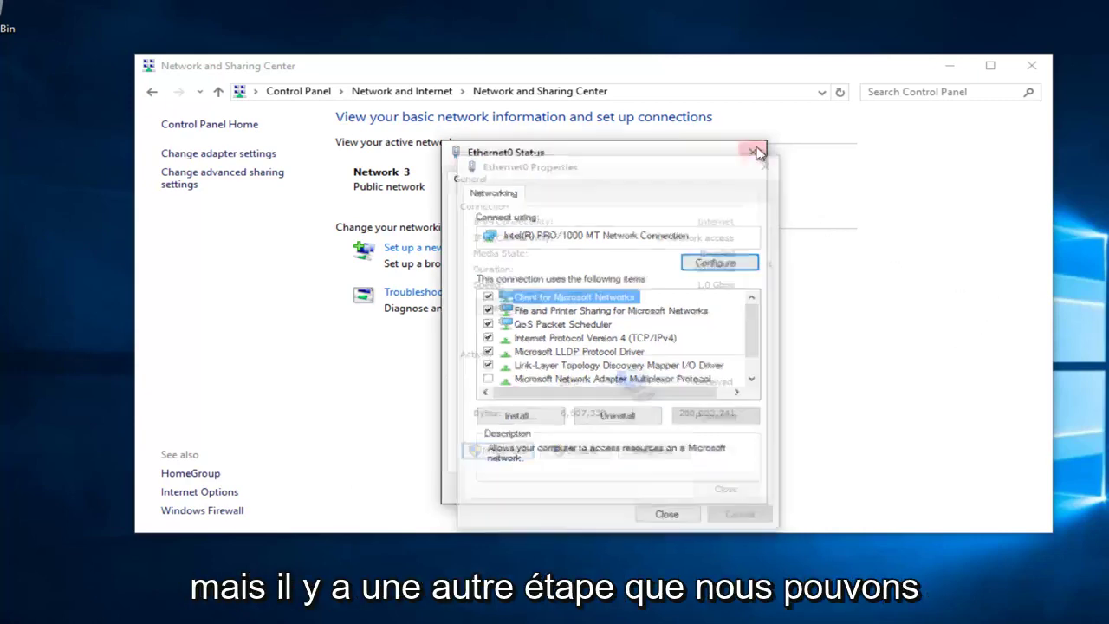
left_click(753, 151)
left_click(988, 73)
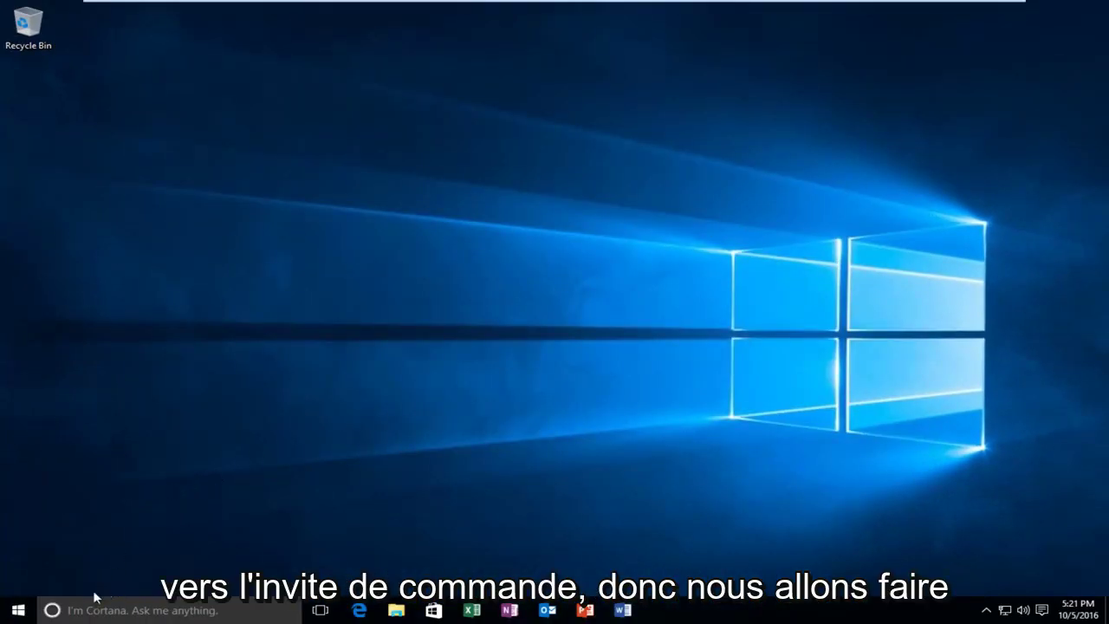
- Launch Command Prompt (Admin) from the Start right-click menu, approving the UAC prompt
right_click(18, 612)
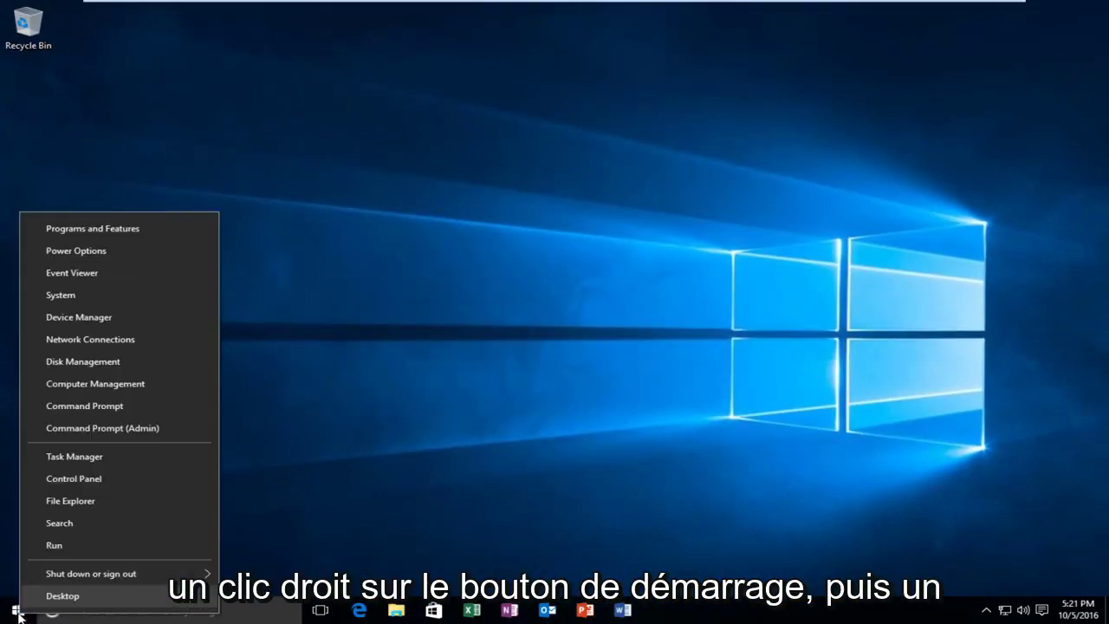
left_click(110, 428)
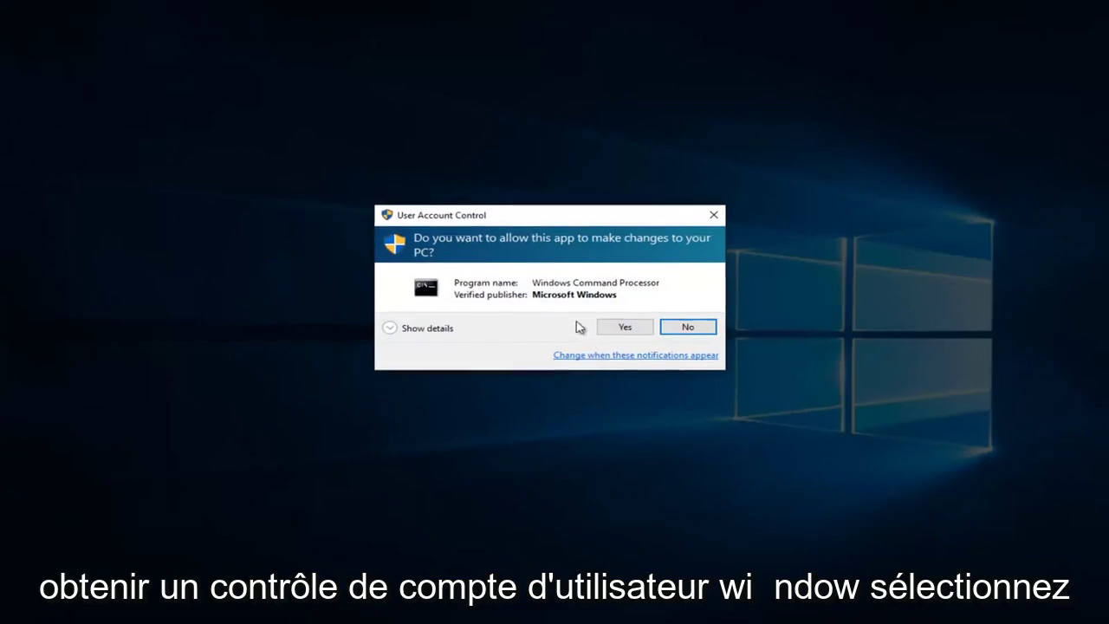
left_click(620, 328)
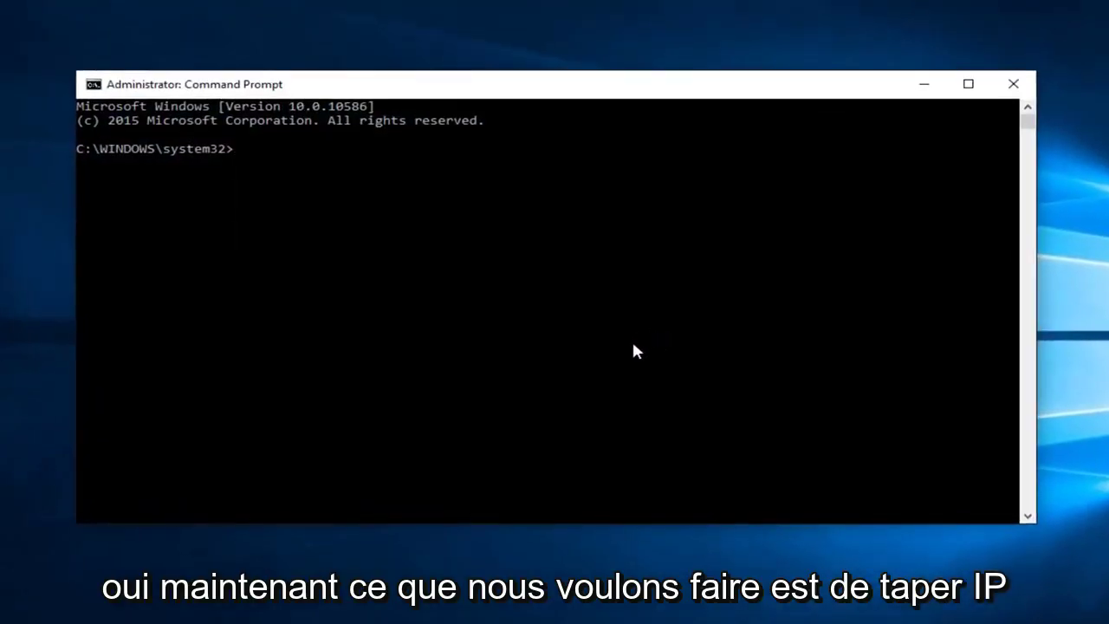
- Run ipconfig /flushdns to clear the DNS resolver cache
type("ipconfig")
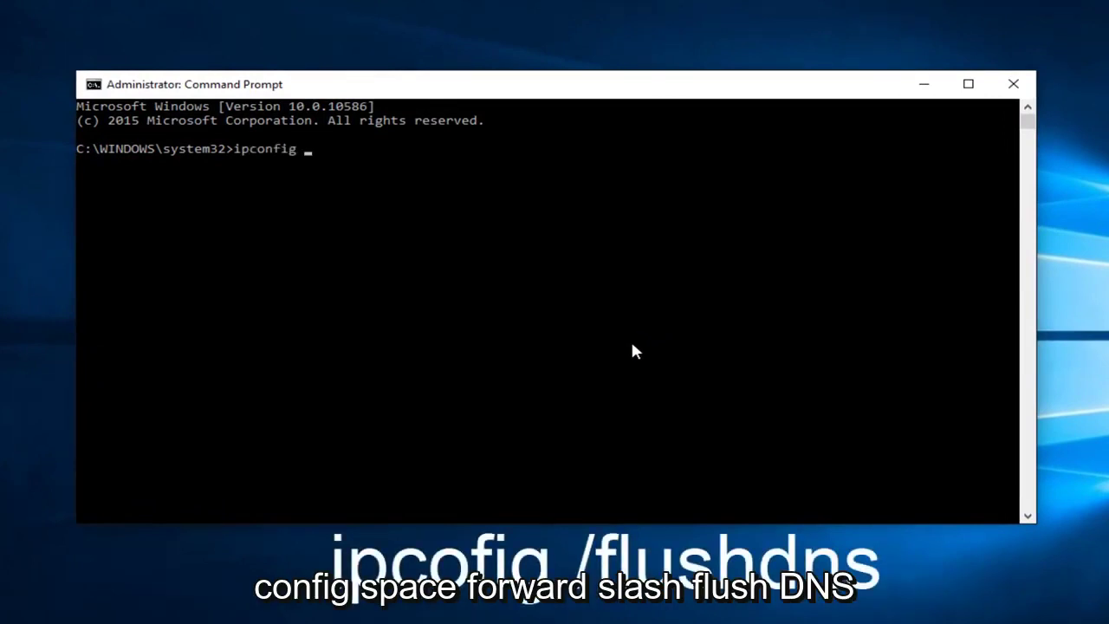
type(" /flushdns")
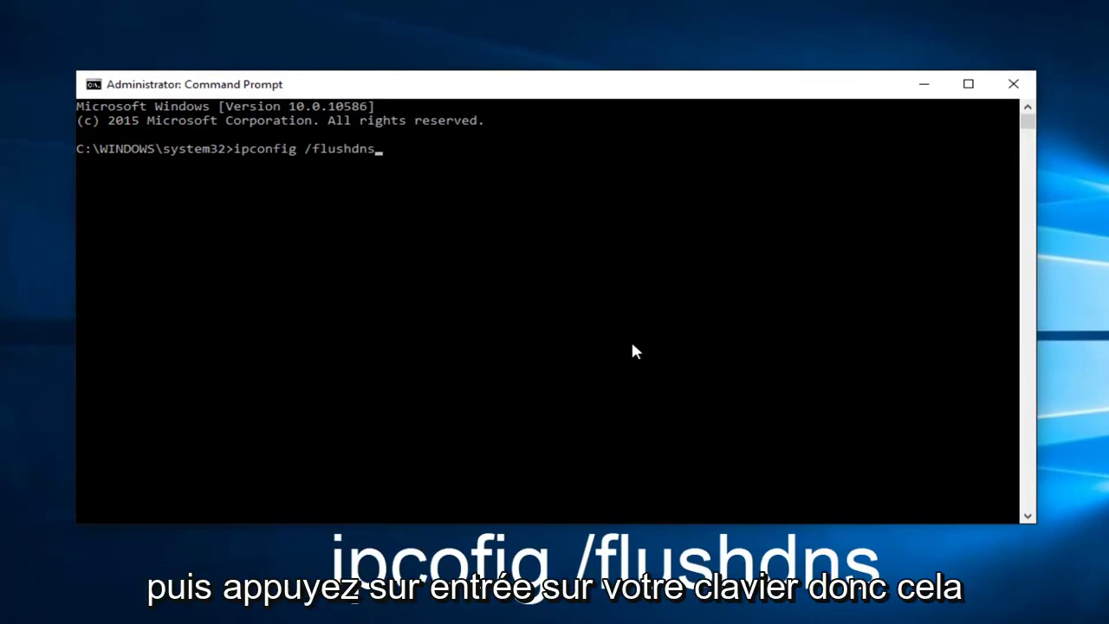
key("Return")
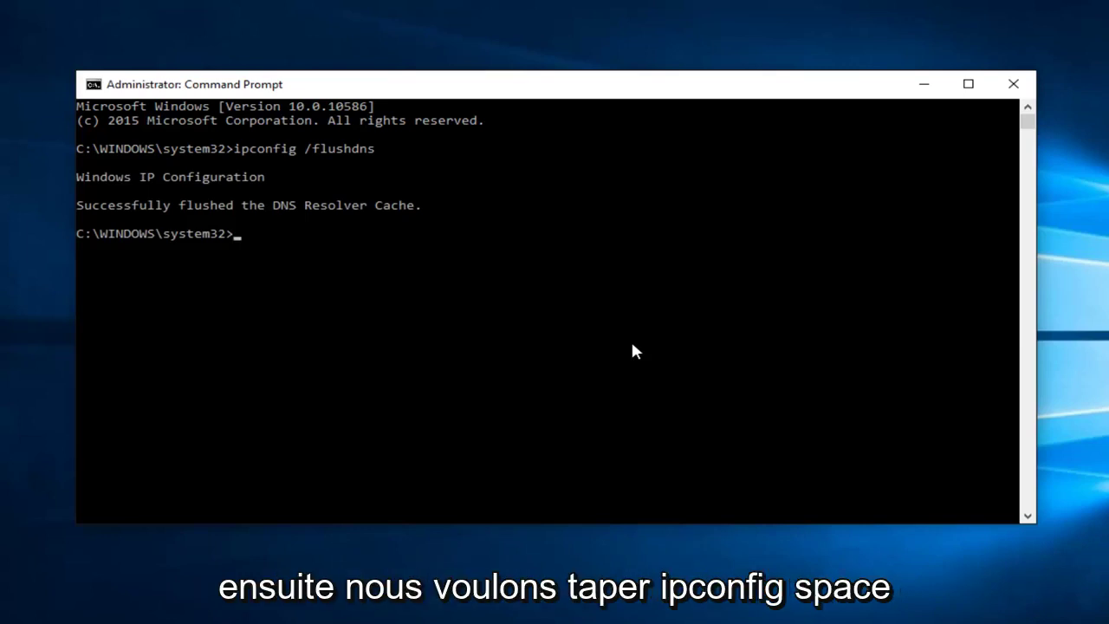
- Run ipconfig /renew and review the Ethernet0 and tunnel adapter details
type("ipconfig")
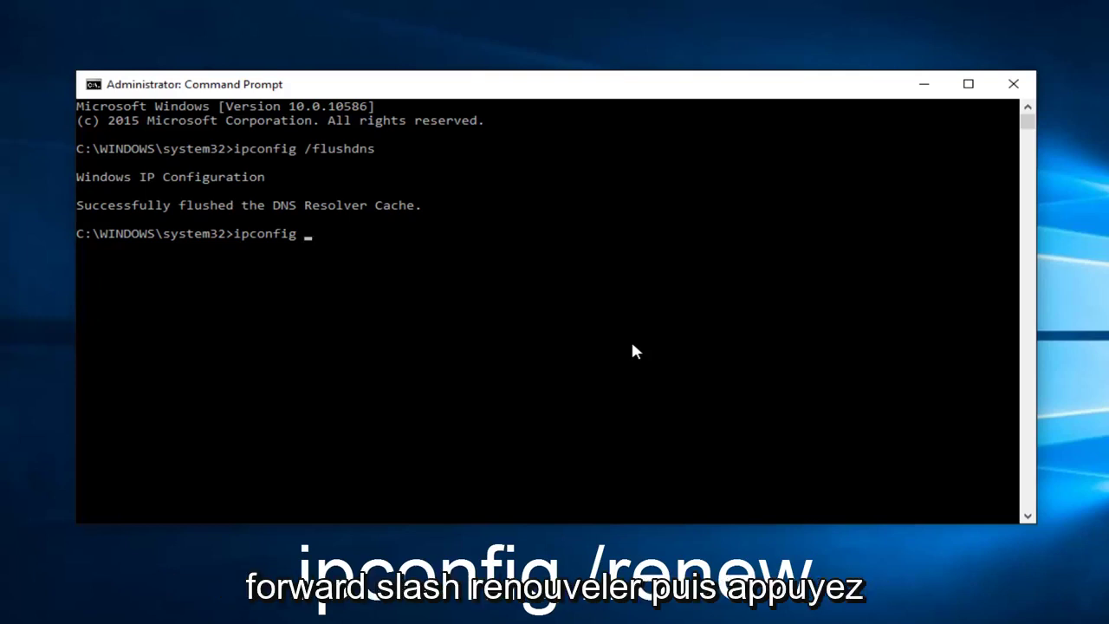
type(" /renew")
key("Return")
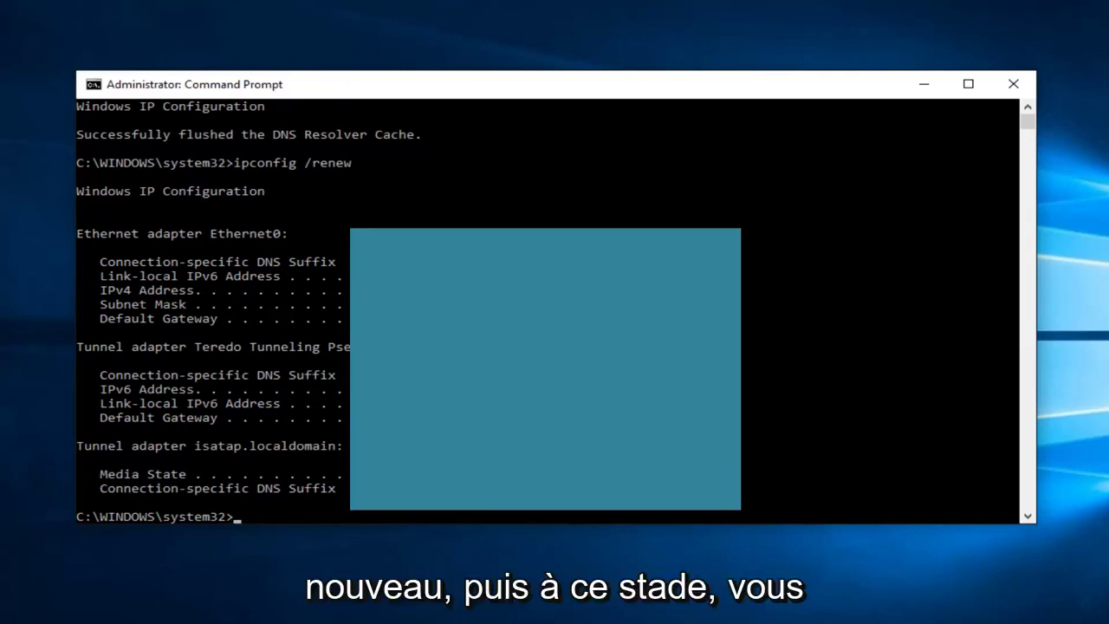
scroll(338, 401, "down", 5)
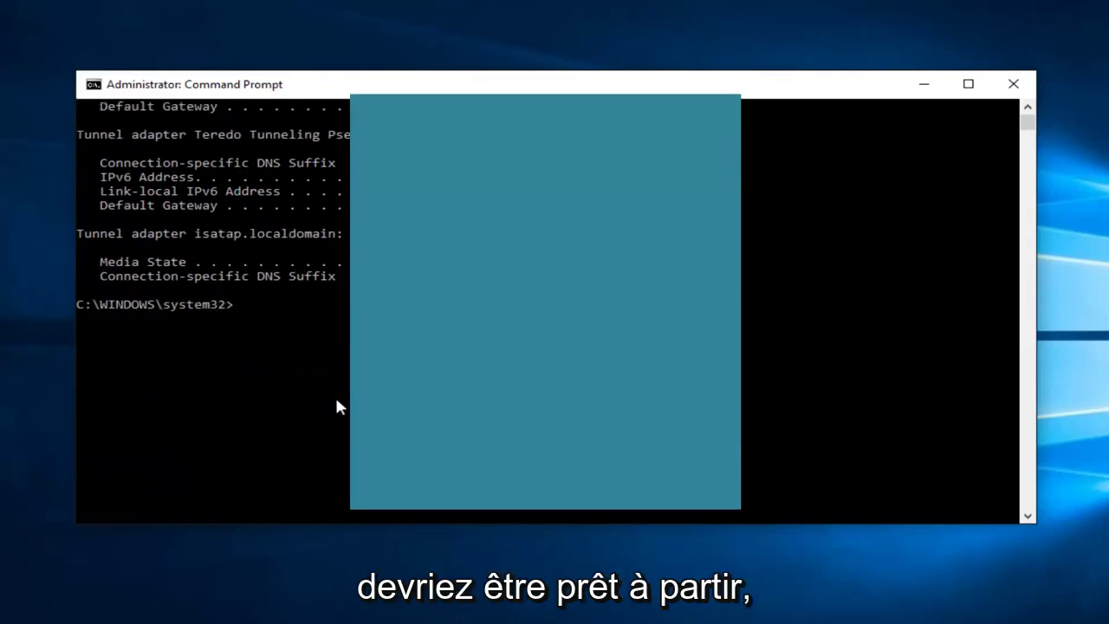
- Close the Command Prompt window
left_click(1013, 84)
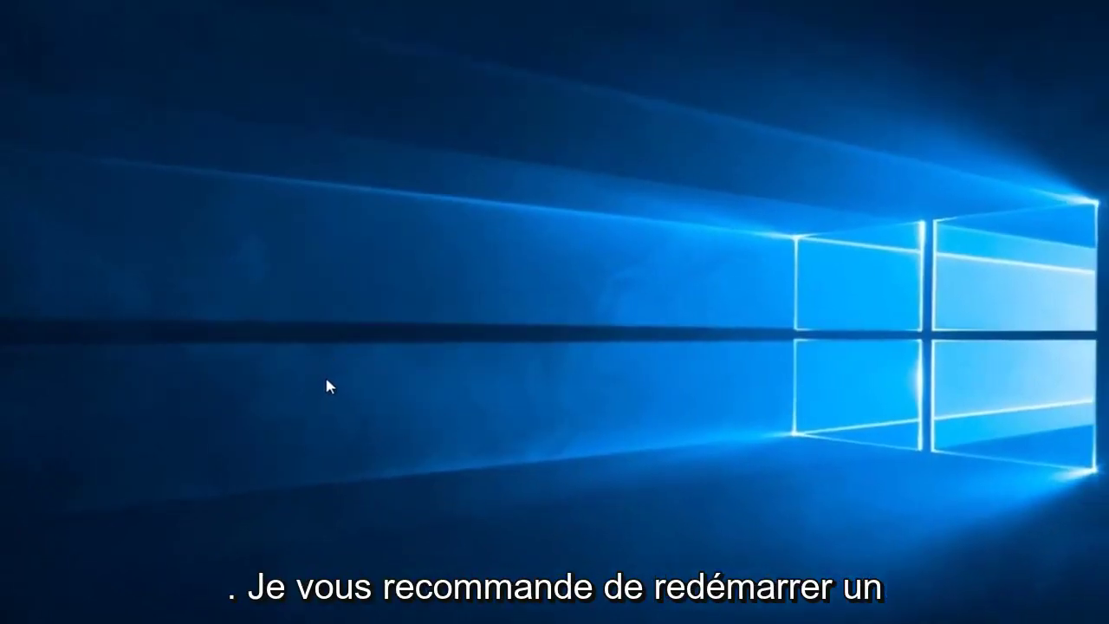